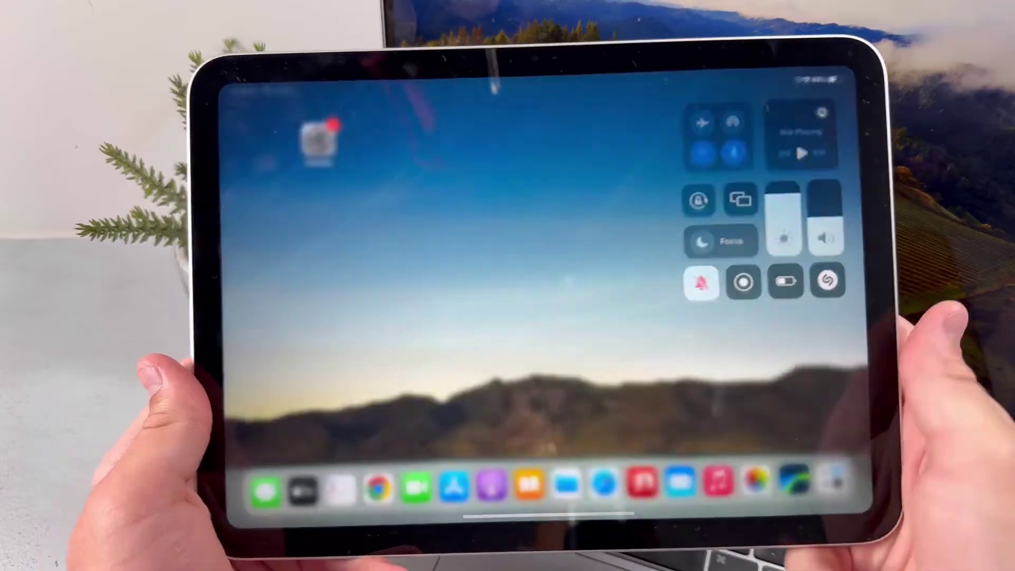
Step: Close Control Center and open Settings to check the installed iPadOS version
click(222, 370)
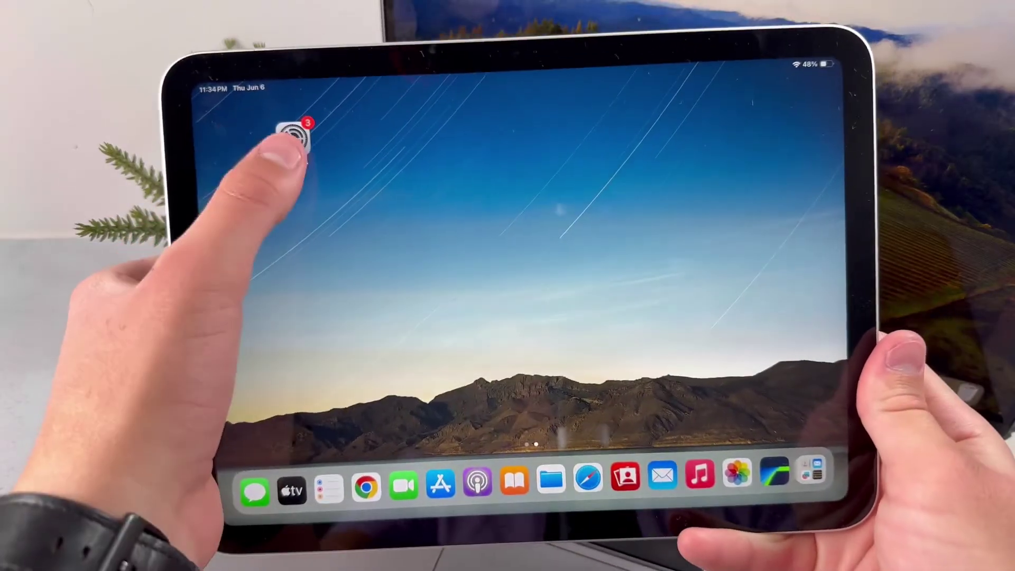
click(312, 129)
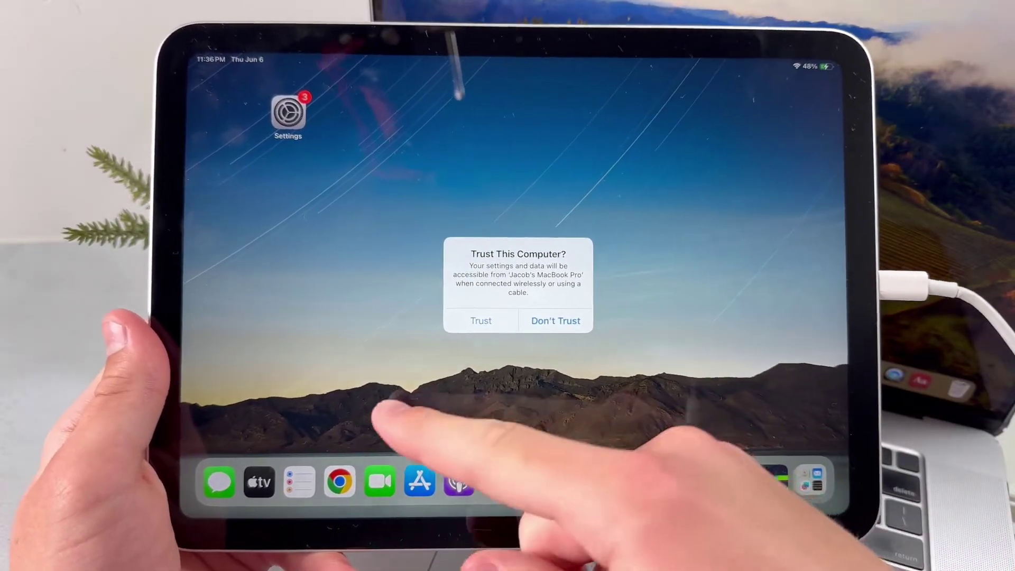
Step: Trust the cabled Mac on the iPad and dismiss the dialog to return to the Mac desktop
click(480, 326)
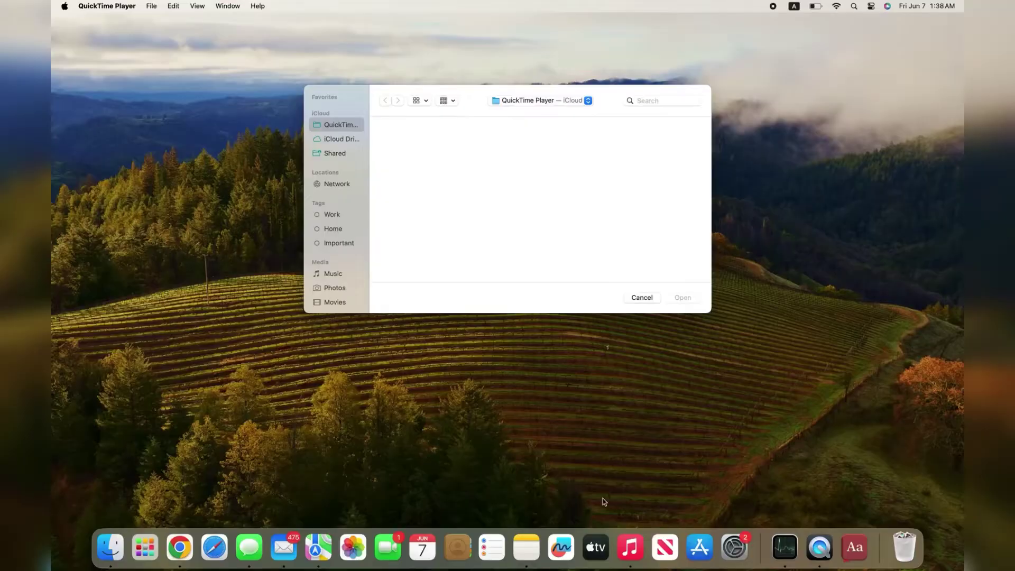
click(632, 299)
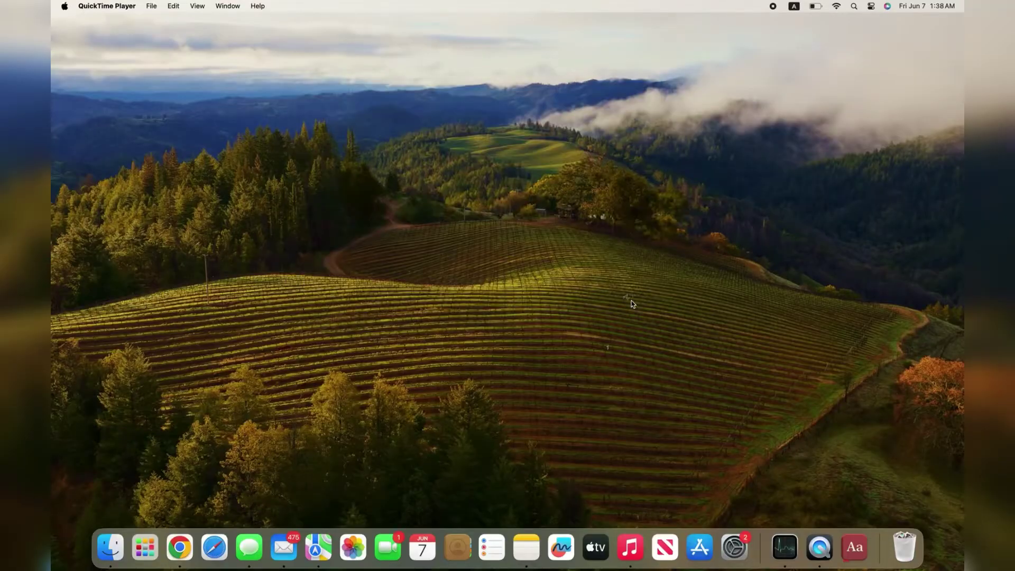
Step: Open a Chrome guest window and load ipsw.me
click(178, 549)
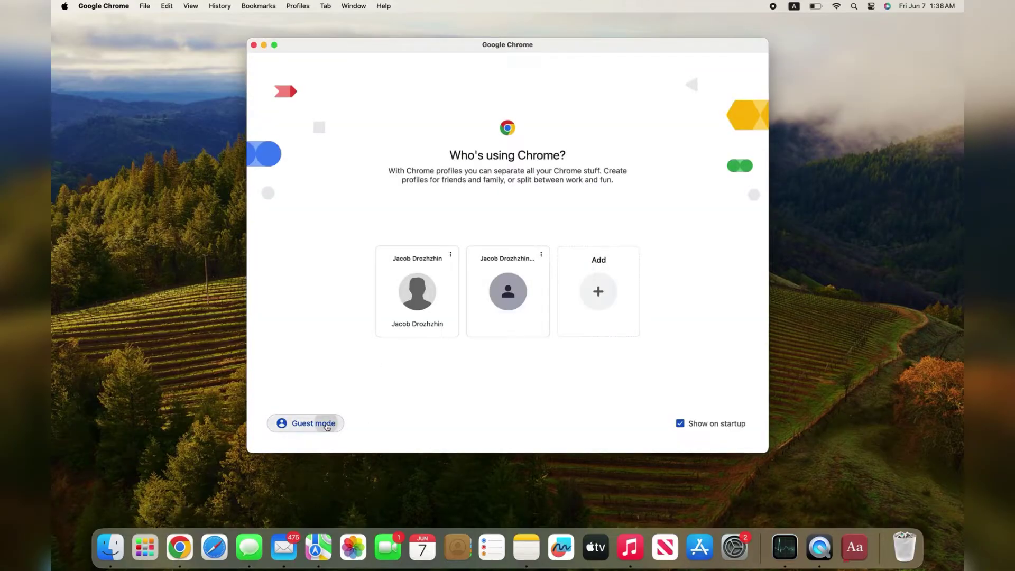
click(313, 423)
text(ip)
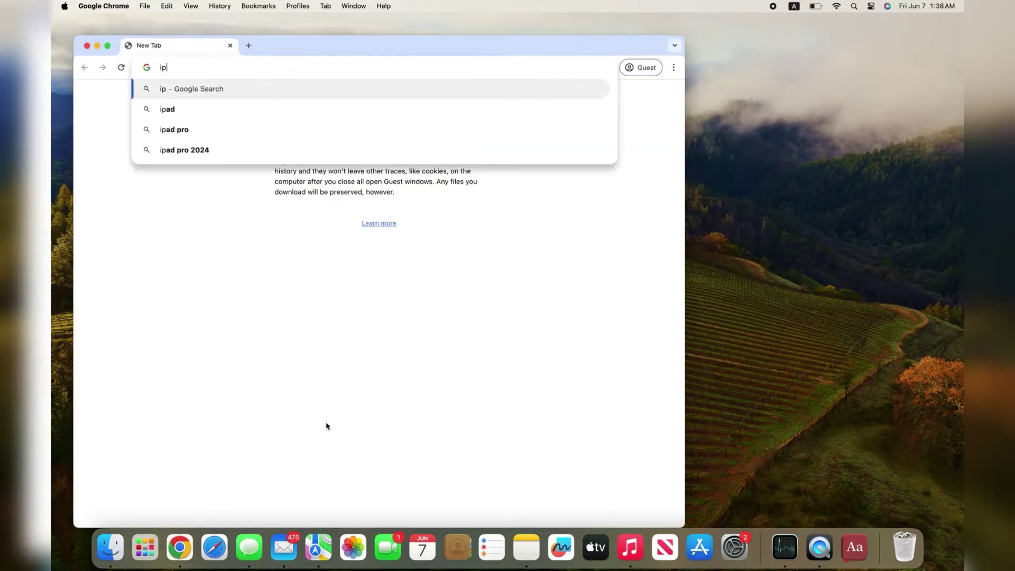
text(sw.me)
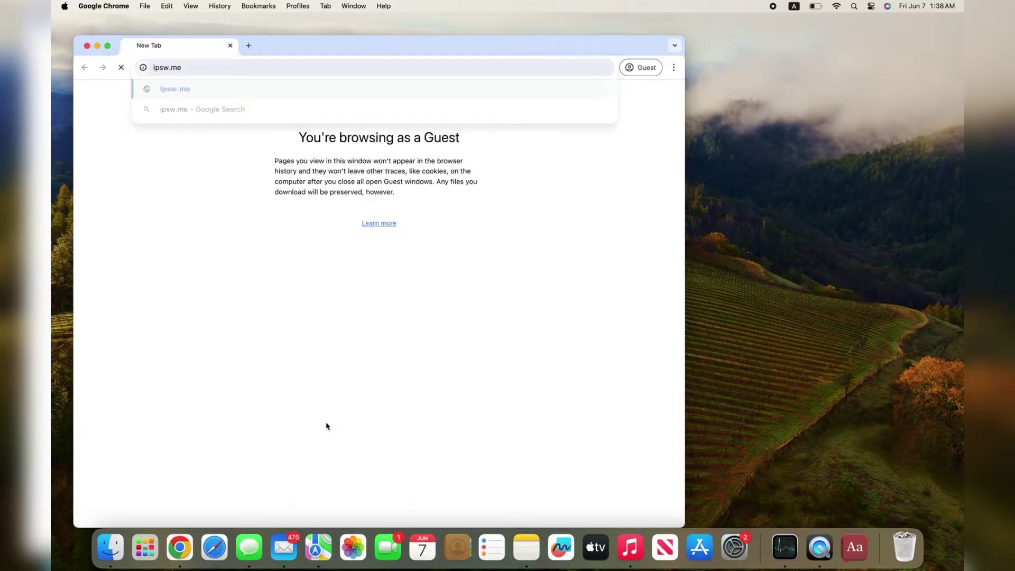
key(Return)
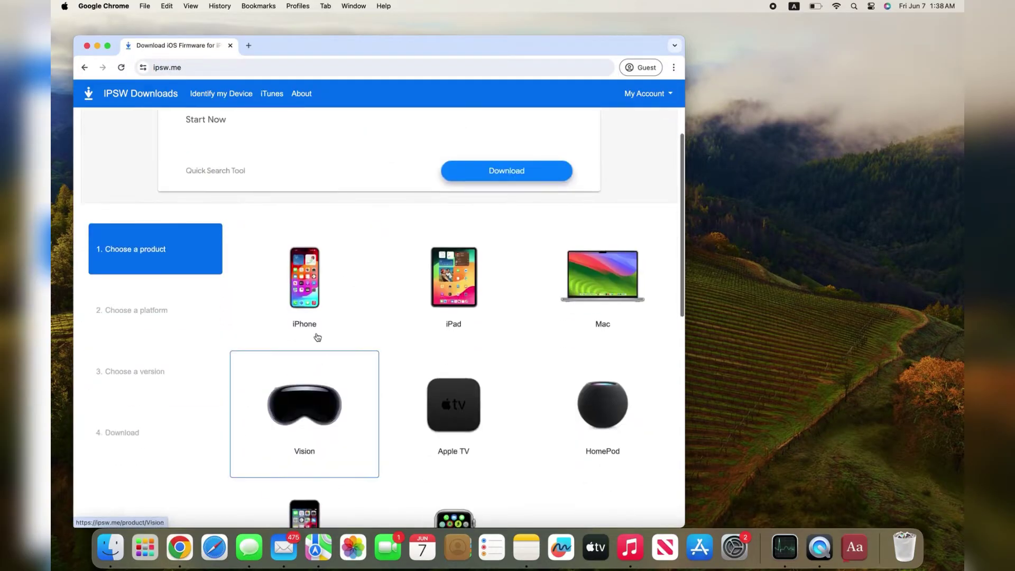
Step: Choose iPad as the product, dismiss the ad, and select iPad (10th generation)
click(452, 300)
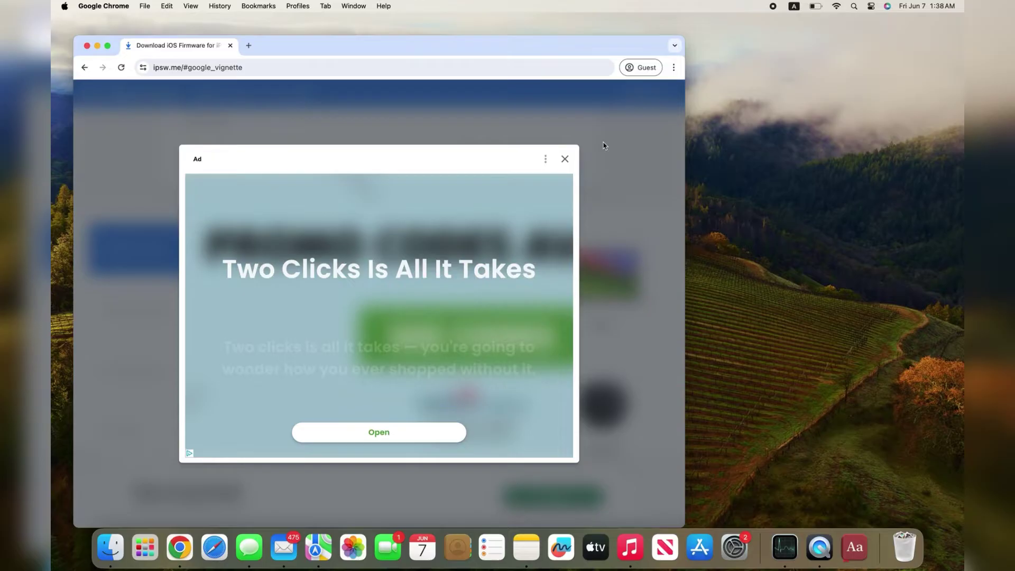
click(564, 158)
scroll(496, 214, down, 10)
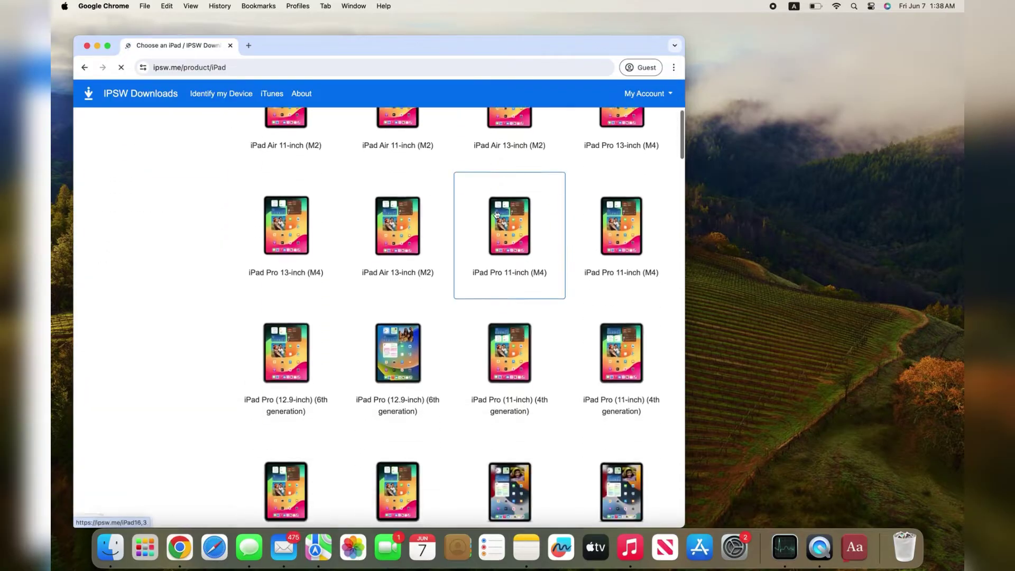
scroll(496, 215, down, 5)
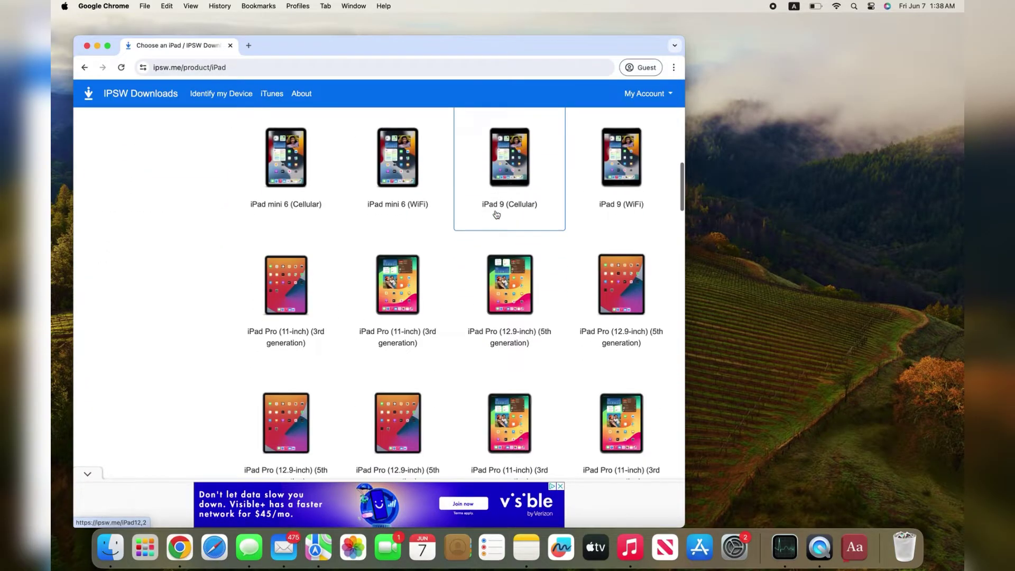
scroll(496, 214, down, 20)
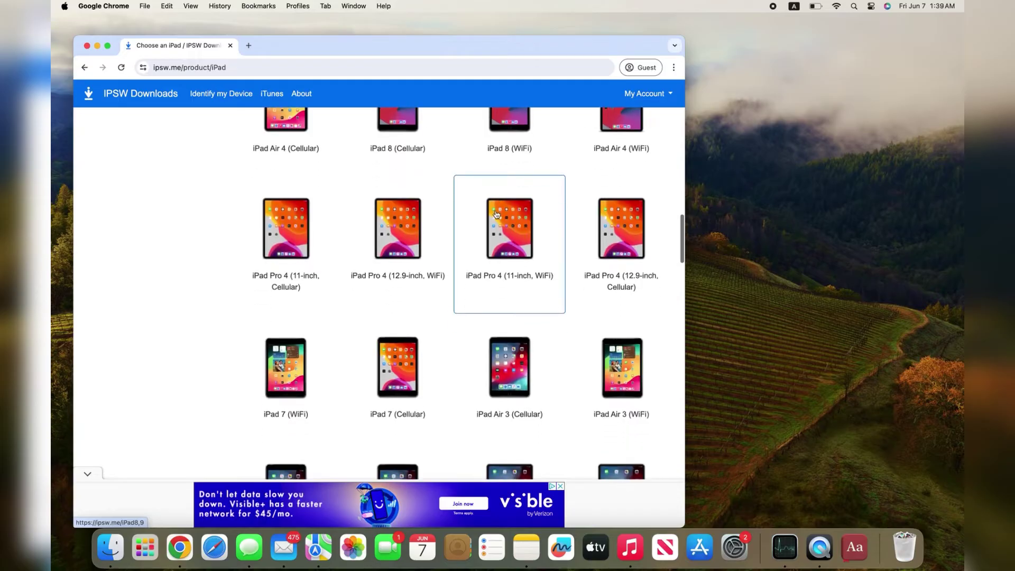
scroll(496, 214, up, 15)
click(319, 374)
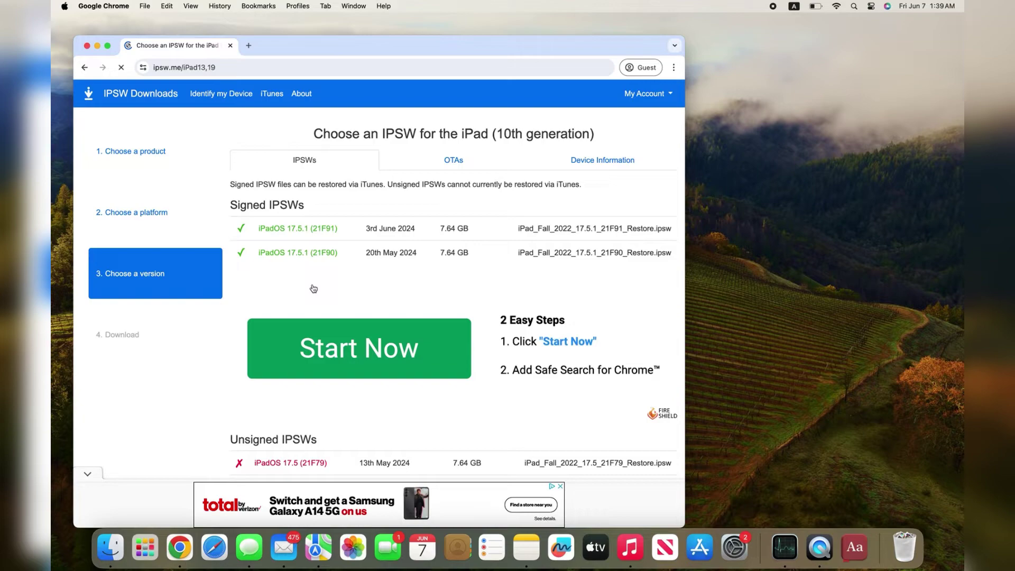
Step: Download the signed iPadOS 17.5.1 (21F91) 7.64 GB restore file and save it
scroll(313, 284, down, 5)
scroll(313, 288, up, 5)
scroll(313, 288, up, 1)
scroll(288, 215, down, 4)
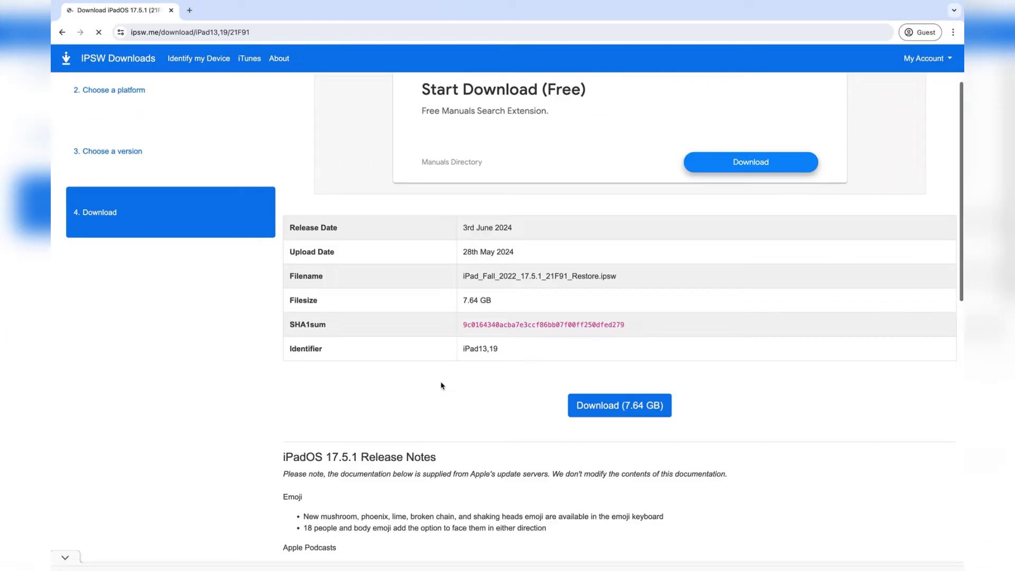
scroll(638, 339, down, 3)
click(598, 253)
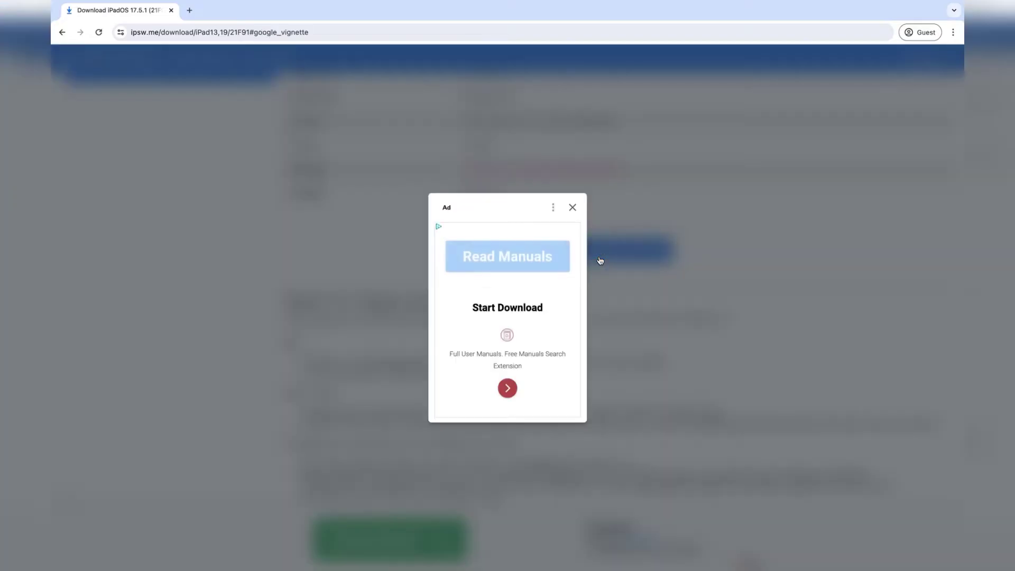
click(573, 208)
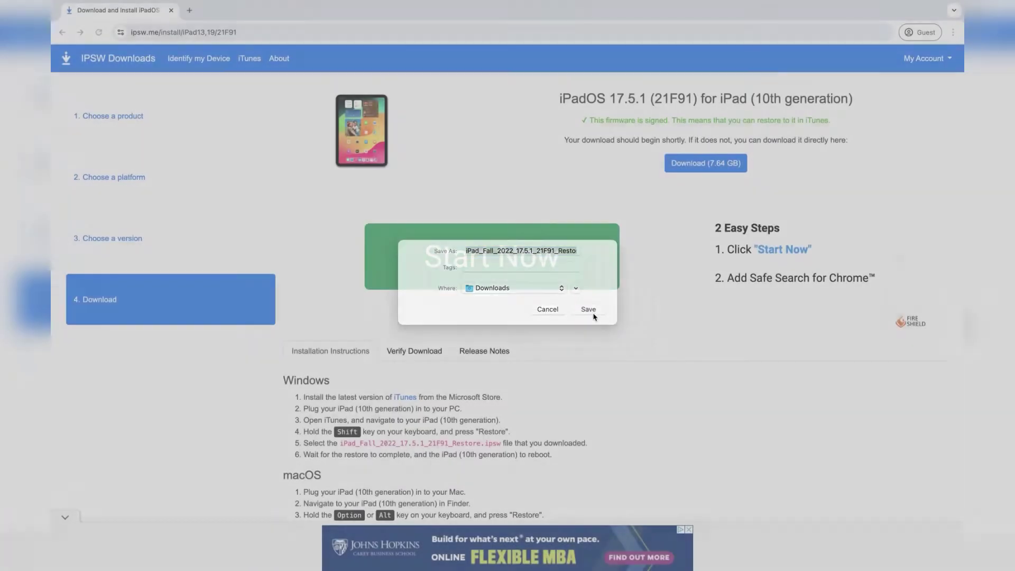
click(593, 315)
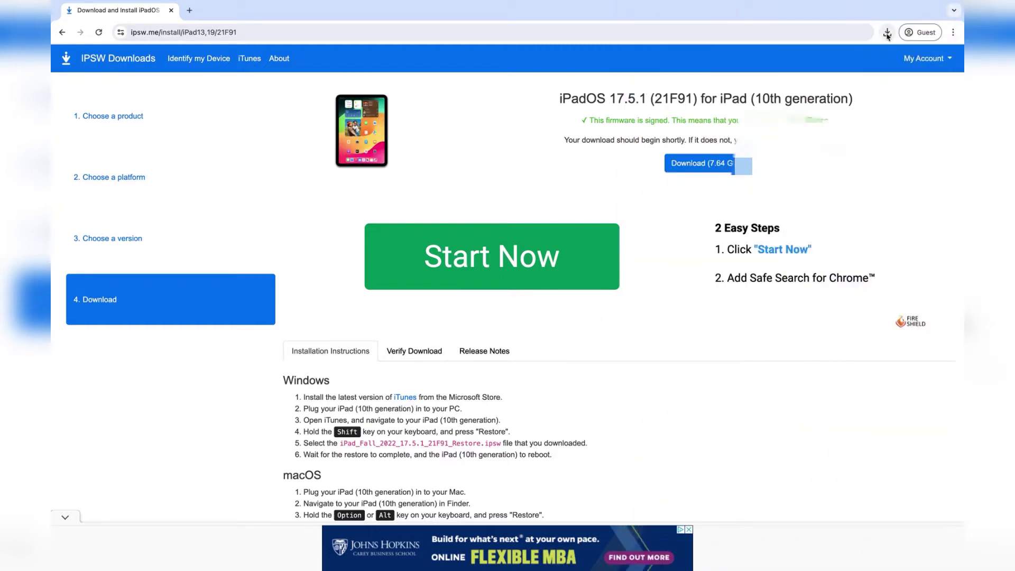
click(887, 33)
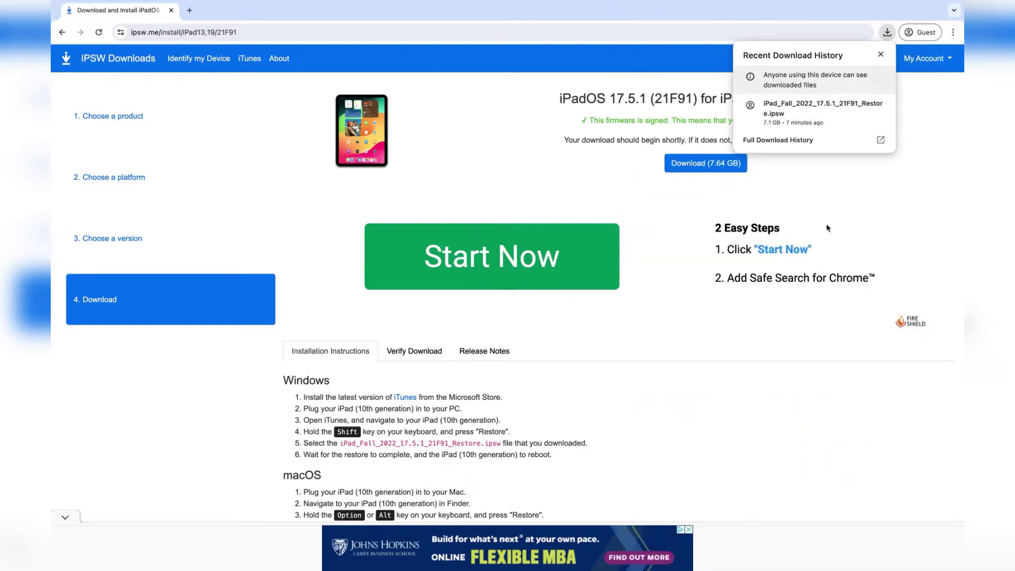
click(793, 461)
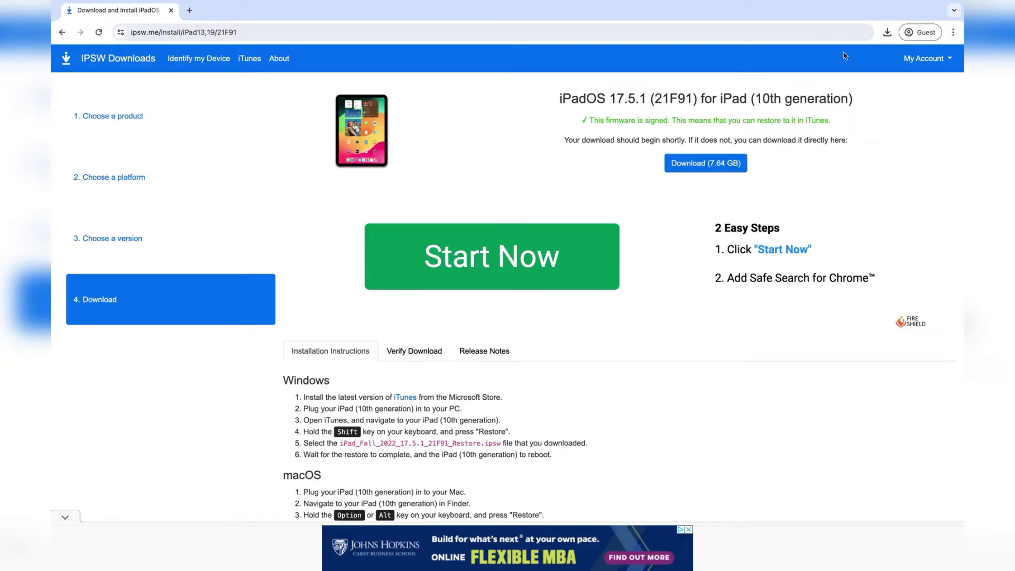
mouse_move(423, 553)
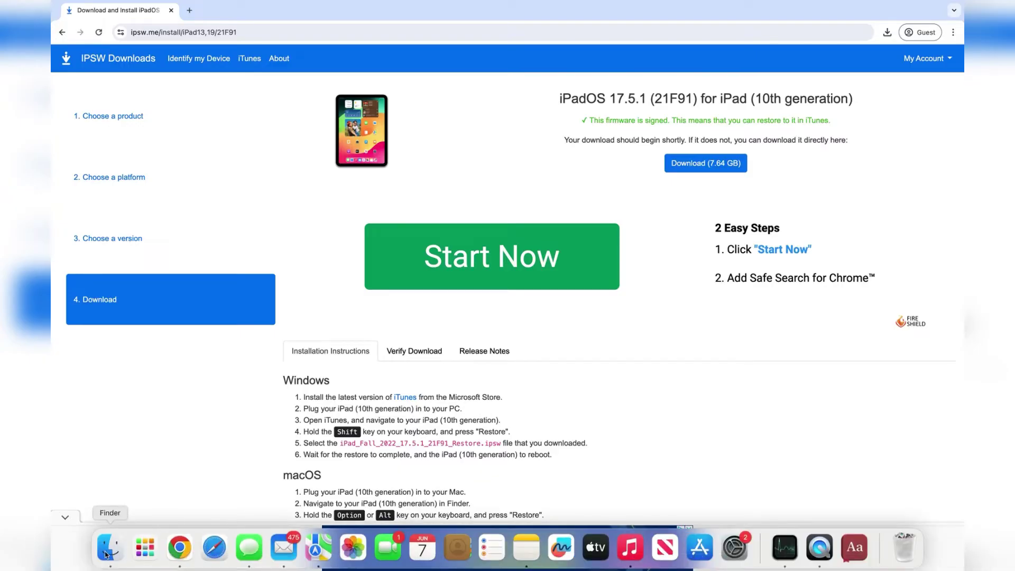
Step: In Finder, select the connected iPad, trust it, and start Restore iPad
click(106, 554)
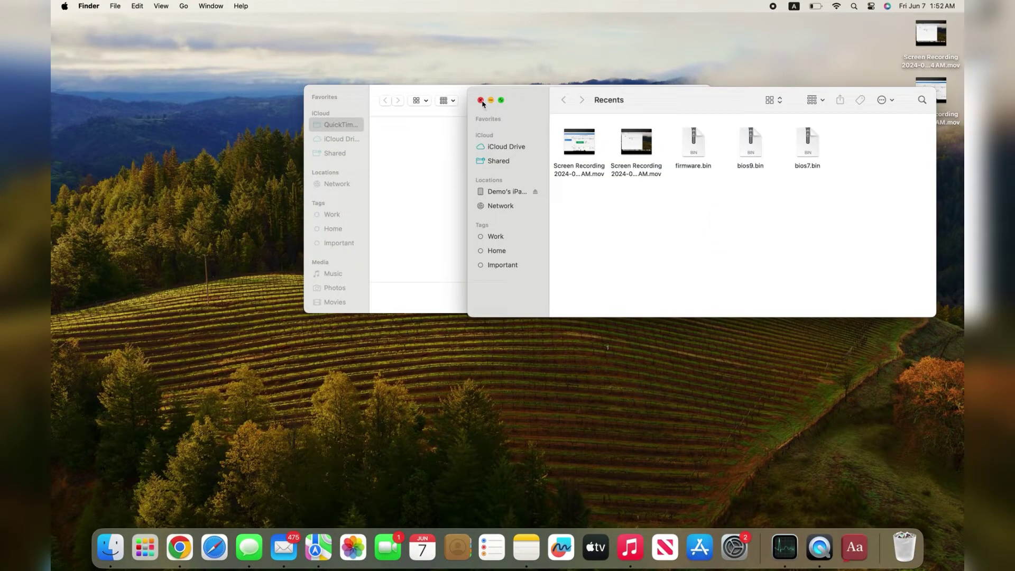
click(491, 193)
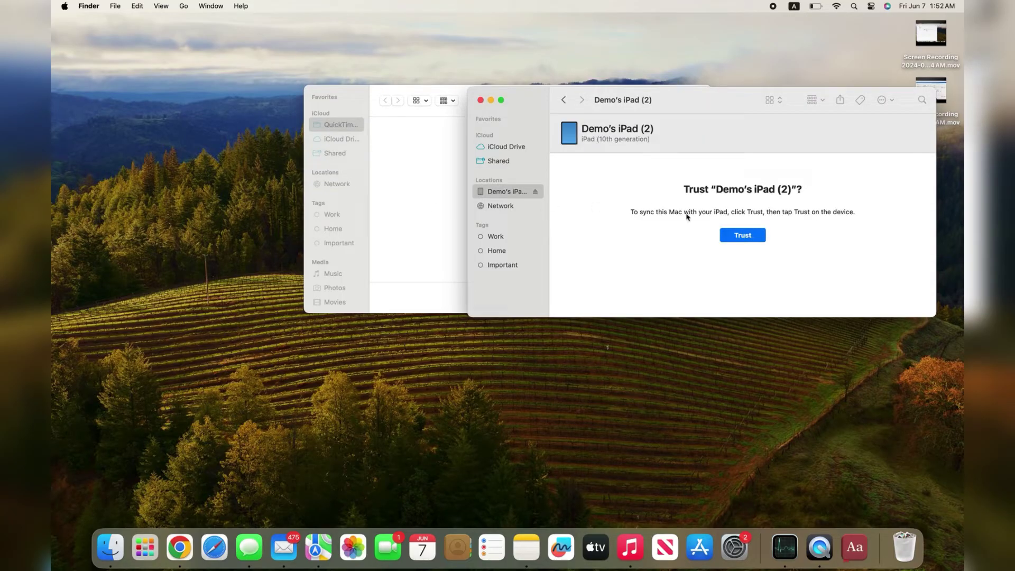
click(742, 236)
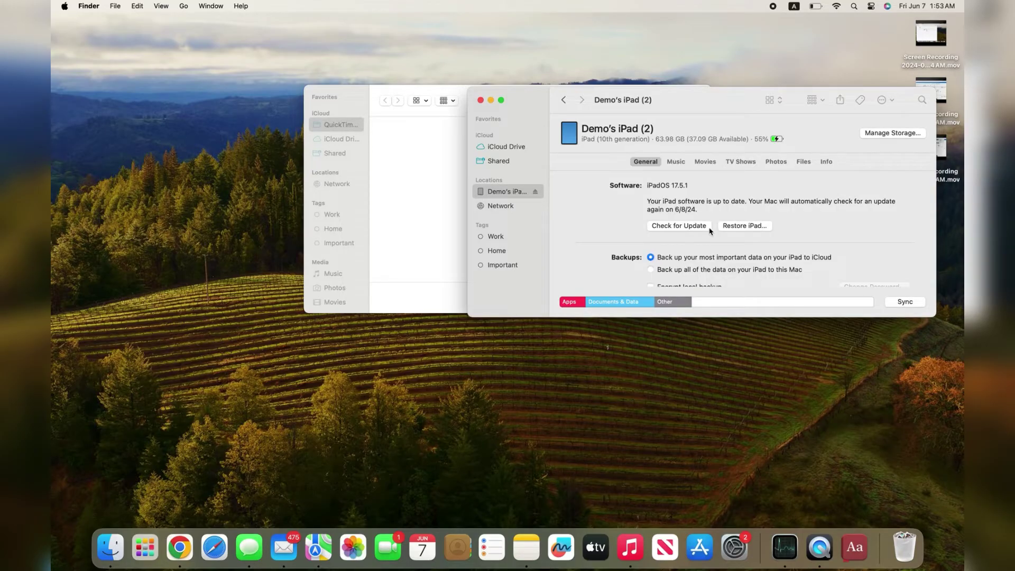
click(746, 228)
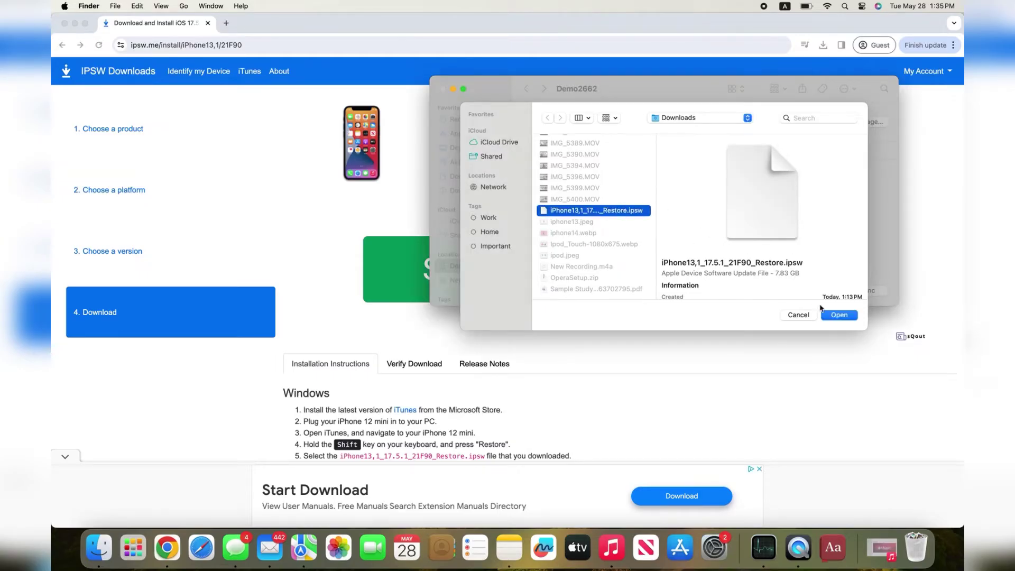
Step: Open the 17.5.1 restore IPSW, confirm the erase-and-restore, then return to the browser
click(837, 316)
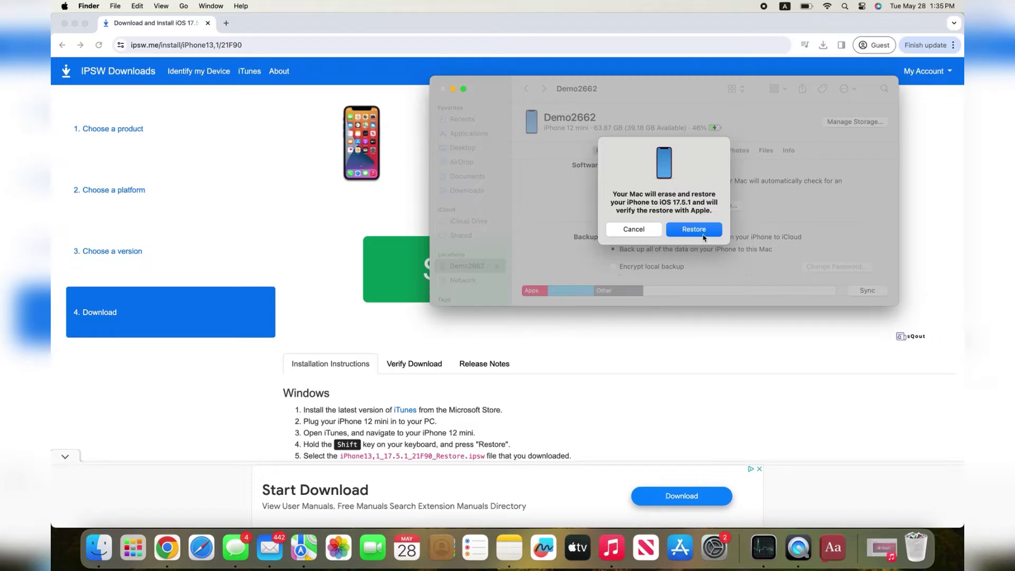
click(702, 234)
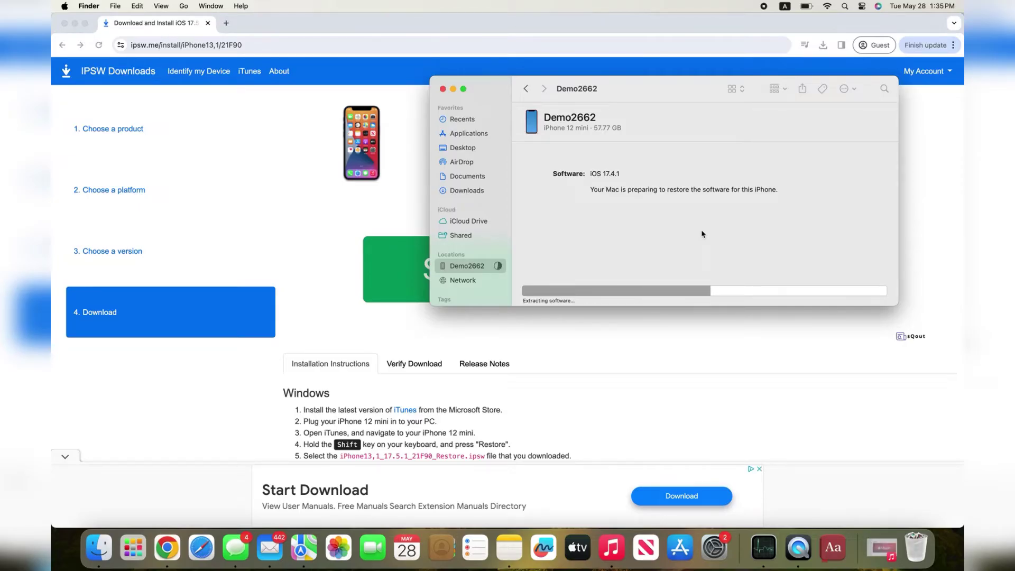
click(326, 225)
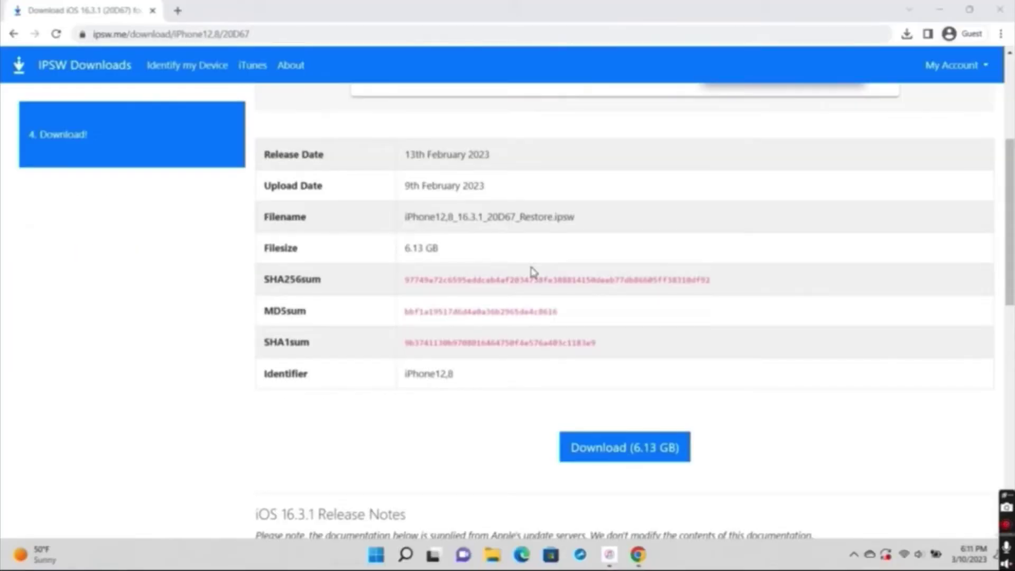
Step: In iTunes, open the iPhone's summary and Shift-click Restore iPhone to pick a firmware file
click(608, 555)
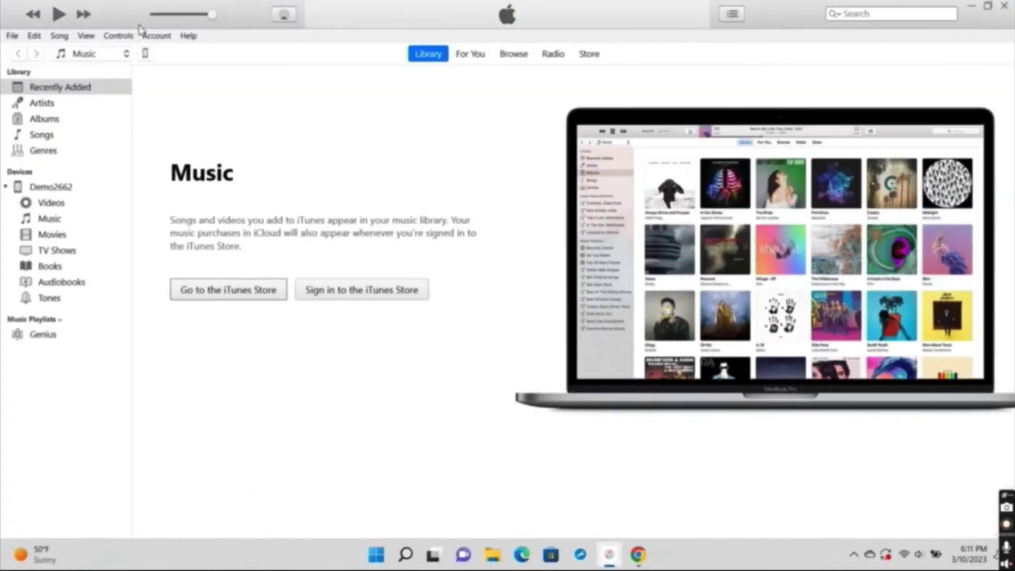
click(145, 55)
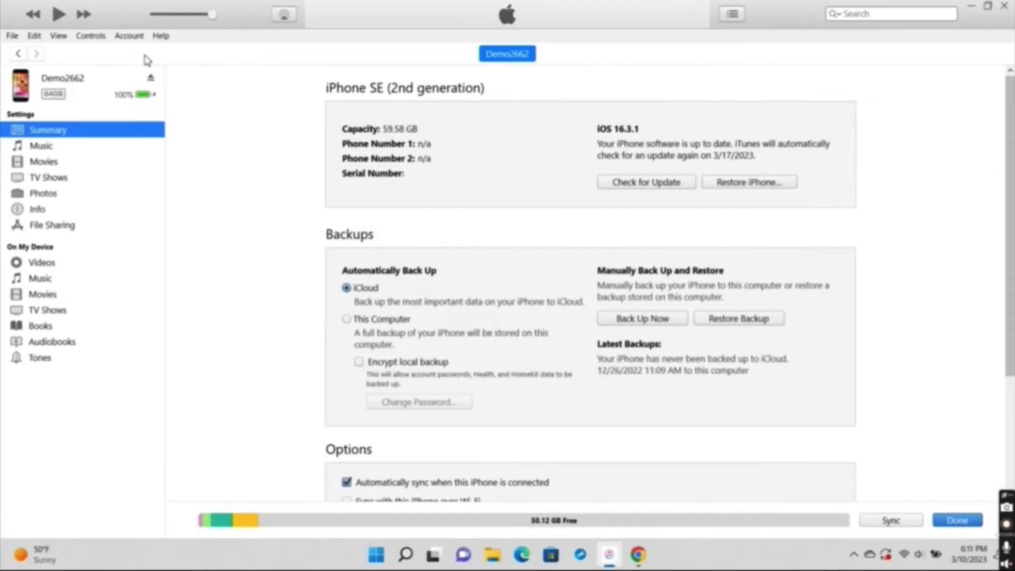
click(746, 184)
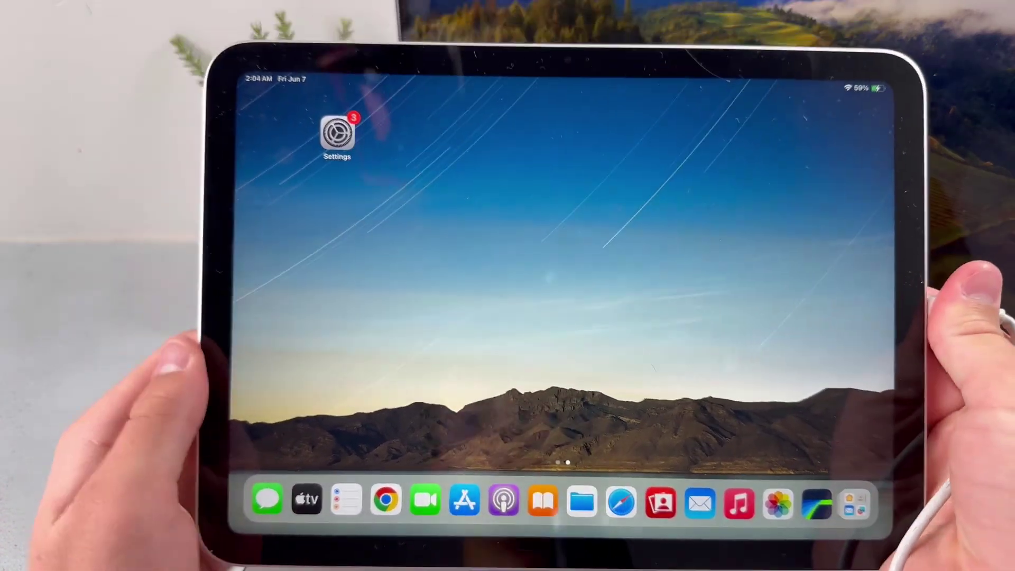
Step: Open the iPad's Settings and go to General to check the installed iPadOS version
click(337, 133)
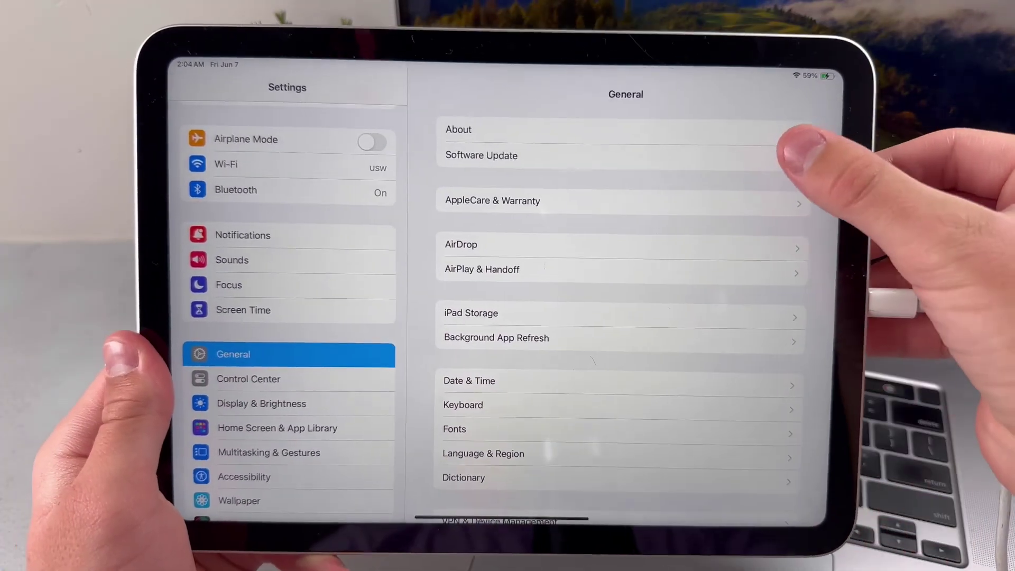
click(740, 133)
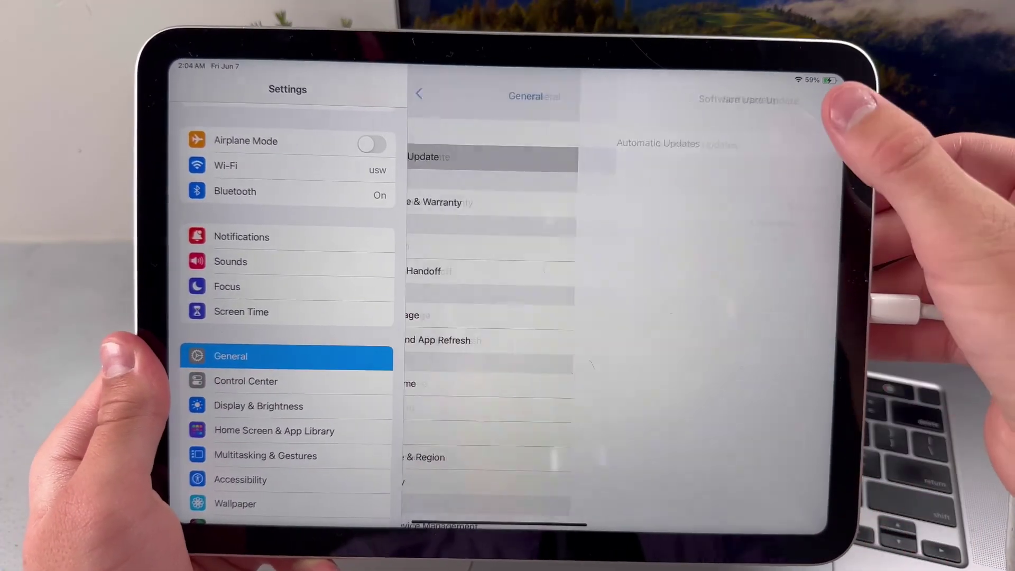